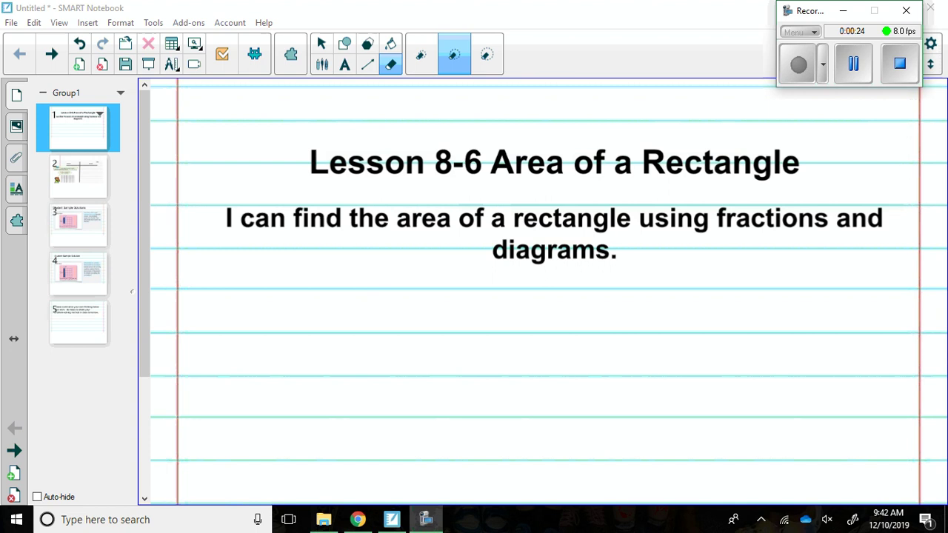
On page 2, use the black pen to circle "1/4 yard" and "3/4 yard tall" in the Solve & Share problem
{"action": "left_click", "coordinate": [78, 176]}
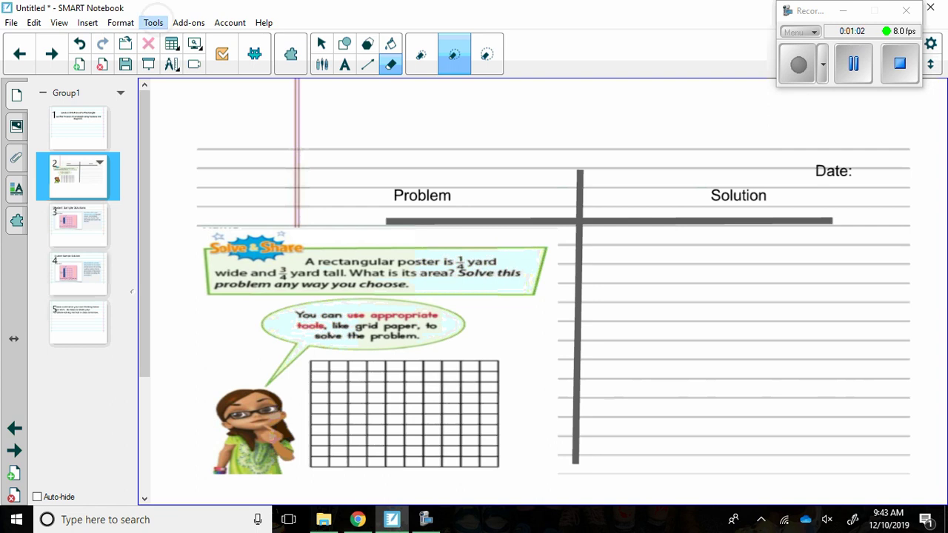
{"action": "left_click", "coordinate": [154, 22]}
{"action": "mouse_move", "coordinate": [74, 58]}
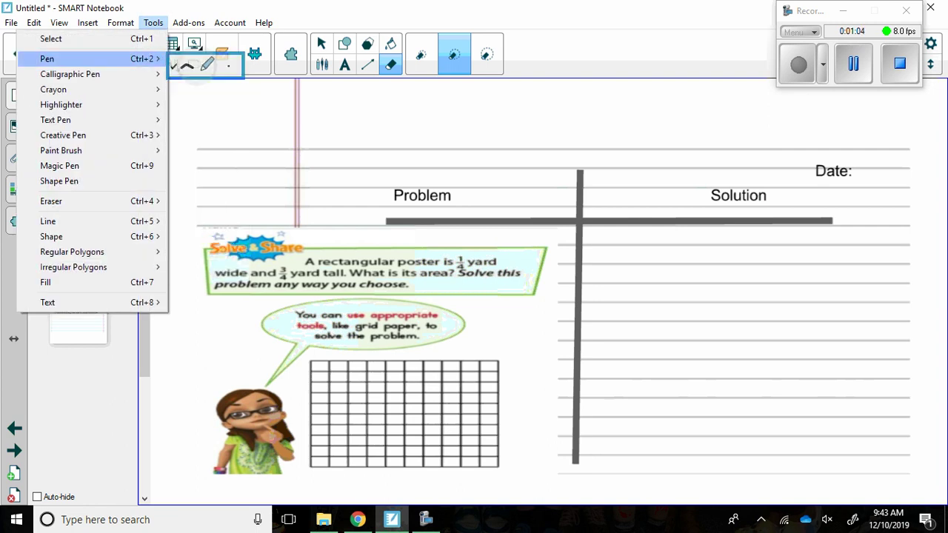
{"action": "left_click", "coordinate": [189, 65]}
{"action": "mouse_move", "coordinate": [448, 274]}
{"action": "left_mouse_down"}
{"action": "mouse_move", "coordinate": [464, 277]}
{"action": "mouse_move", "coordinate": [504, 251]}
{"action": "mouse_move", "coordinate": [453, 237]}
{"action": "mouse_move", "coordinate": [452, 276]}
{"action": "left_mouse_up"}
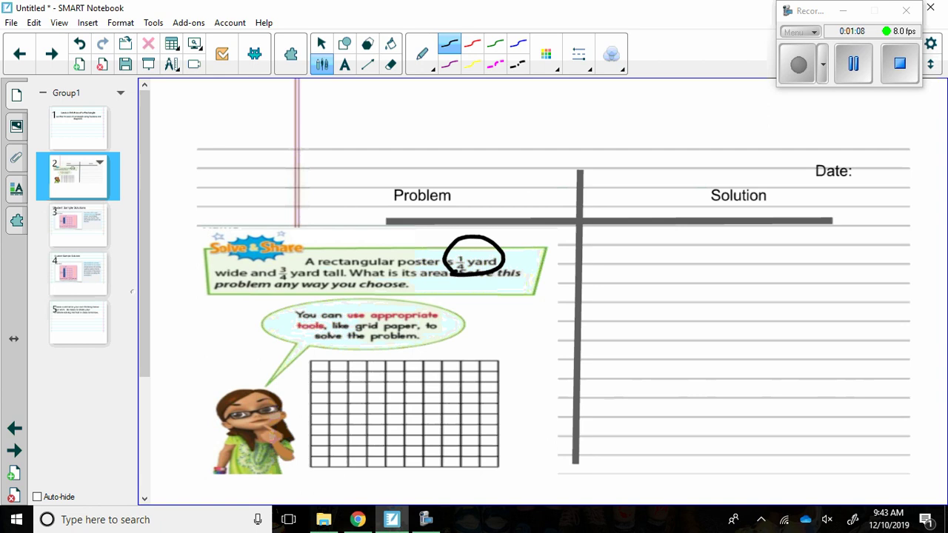
{"action": "mouse_move", "coordinate": [288, 285]}
{"action": "left_mouse_down"}
{"action": "mouse_move", "coordinate": [346, 280]}
{"action": "mouse_move", "coordinate": [304, 257]}
{"action": "mouse_move", "coordinate": [267, 271]}
{"action": "mouse_move", "coordinate": [293, 286]}
{"action": "left_mouse_up"}
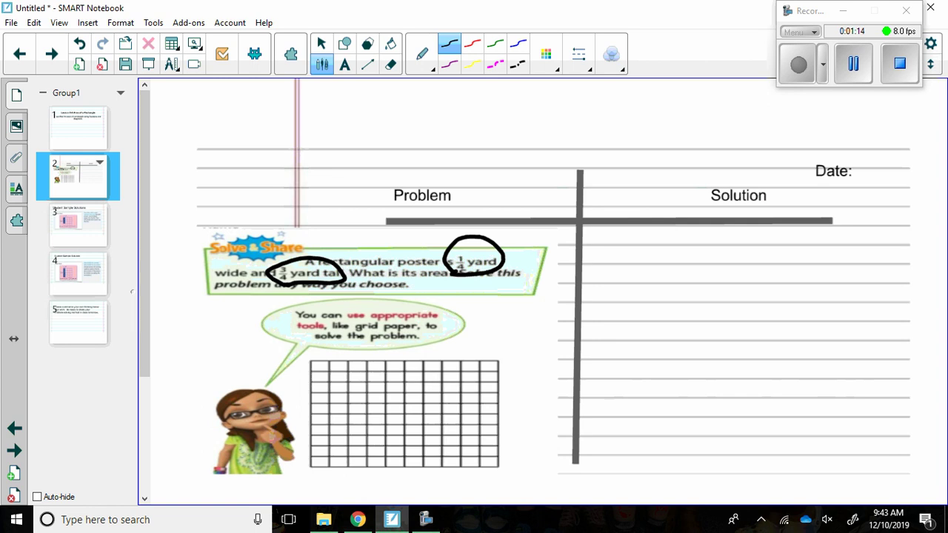
Underline the question "What is its area" and box the words "area", "tall" and "wide" in the problem text
{"action": "left_click_drag", "start_coordinate": [348, 281], "coordinate": [456, 280]}
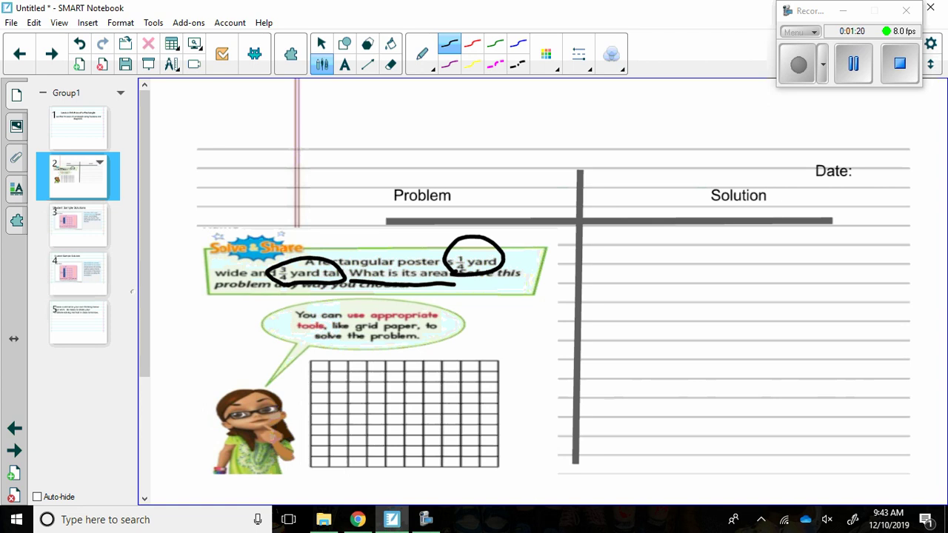
{"action": "mouse_move", "coordinate": [420, 284]}
{"action": "left_mouse_down"}
{"action": "mouse_move", "coordinate": [417, 271]}
{"action": "mouse_move", "coordinate": [445, 264]}
{"action": "left_mouse_up"}
{"action": "mouse_move", "coordinate": [320, 279]}
{"action": "left_mouse_down"}
{"action": "mouse_move", "coordinate": [341, 279]}
{"action": "mouse_move", "coordinate": [335, 263]}
{"action": "mouse_move", "coordinate": [323, 280]}
{"action": "left_mouse_up"}
{"action": "mouse_move", "coordinate": [220, 283]}
{"action": "left_mouse_down"}
{"action": "mouse_move", "coordinate": [250, 273]}
{"action": "mouse_move", "coordinate": [212, 268]}
{"action": "mouse_move", "coordinate": [222, 285]}
{"action": "left_mouse_up"}
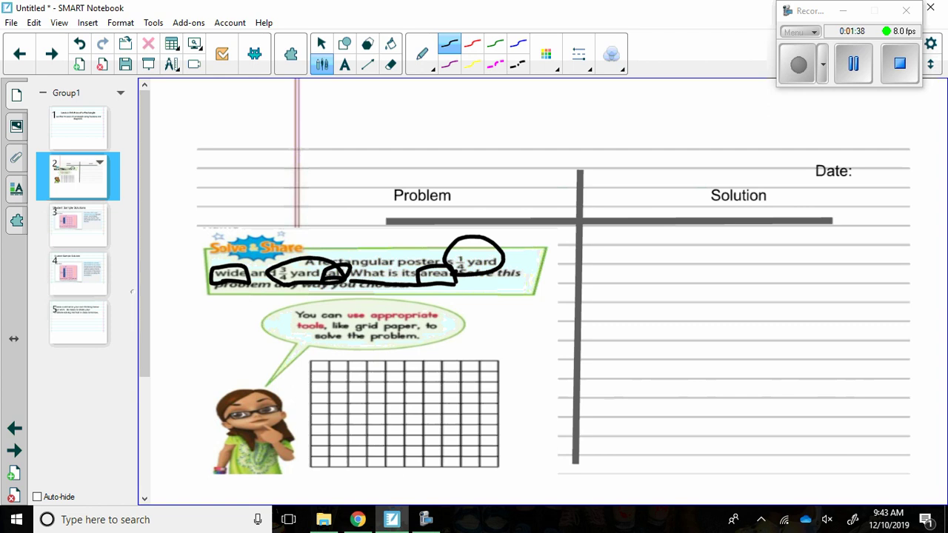
Handwrite the area formula "A = l × w" at the start of the Solution column
{"action": "left_click_drag", "start_coordinate": [600, 233], "coordinate": [594, 262]}
{"action": "mouse_move", "coordinate": [603, 234]}
{"action": "left_mouse_down"}
{"action": "mouse_move", "coordinate": [623, 262]}
{"action": "mouse_move", "coordinate": [623, 252]}
{"action": "mouse_move", "coordinate": [655, 239]}
{"action": "left_mouse_up"}
{"action": "left_click", "coordinate": [637, 240]}
{"action": "mouse_move", "coordinate": [637, 254]}
{"action": "left_mouse_down"}
{"action": "mouse_move", "coordinate": [680, 250]}
{"action": "mouse_move", "coordinate": [680, 261]}
{"action": "left_mouse_up"}
{"action": "left_click_drag", "start_coordinate": [696, 241], "coordinate": [710, 249]}
{"action": "mouse_move", "coordinate": [709, 240]}
{"action": "left_mouse_down"}
{"action": "mouse_move", "coordinate": [696, 251]}
{"action": "mouse_move", "coordinate": [762, 233]}
{"action": "left_mouse_up"}
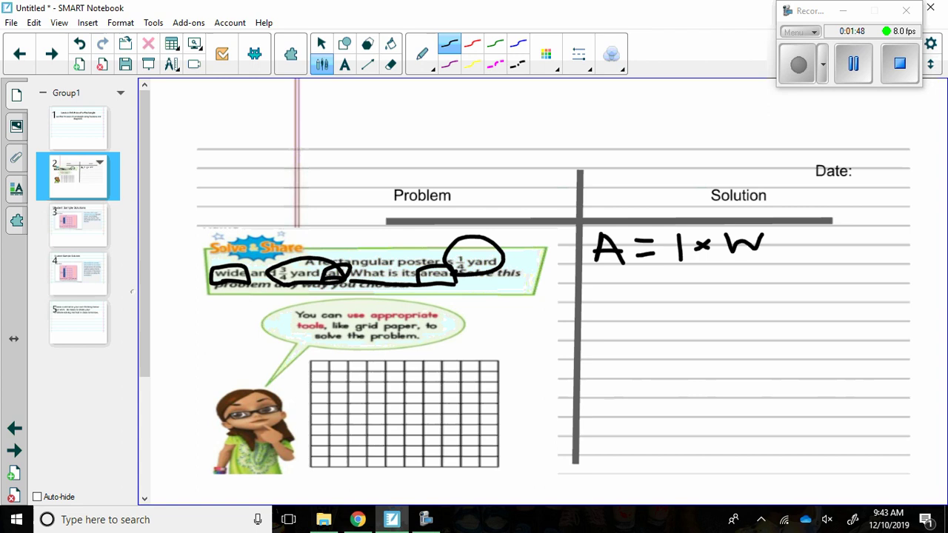
Draw a large rectangle below the area formula and label its lower side "1/4 yd"
{"action": "mouse_move", "coordinate": [648, 295]}
{"action": "left_mouse_down"}
{"action": "mouse_move", "coordinate": [699, 396]}
{"action": "mouse_move", "coordinate": [842, 386]}
{"action": "mouse_move", "coordinate": [857, 335]}
{"action": "mouse_move", "coordinate": [788, 276]}
{"action": "mouse_move", "coordinate": [648, 294]}
{"action": "left_mouse_up"}
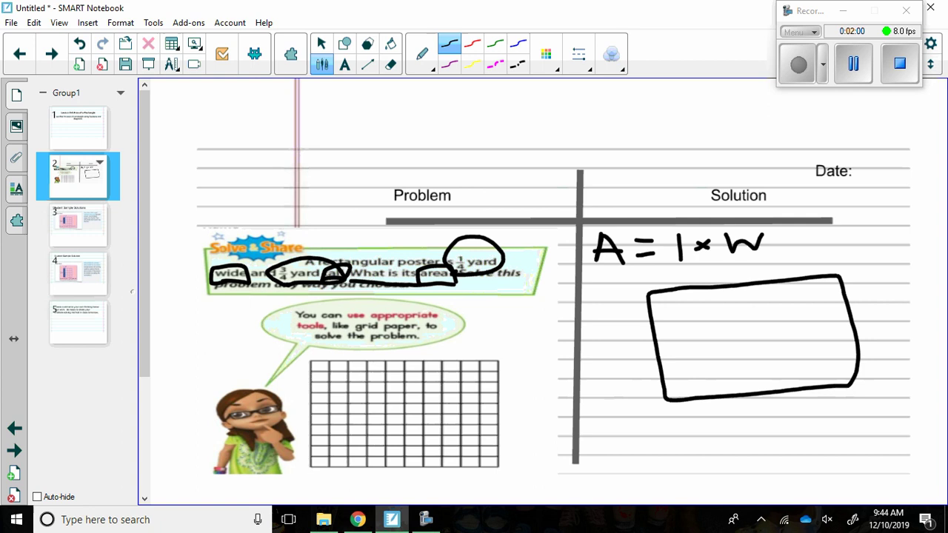
{"action": "mouse_move", "coordinate": [721, 402]}
{"action": "left_mouse_down"}
{"action": "mouse_move", "coordinate": [722, 424]}
{"action": "mouse_move", "coordinate": [740, 435]}
{"action": "mouse_move", "coordinate": [725, 470]}
{"action": "left_mouse_up"}
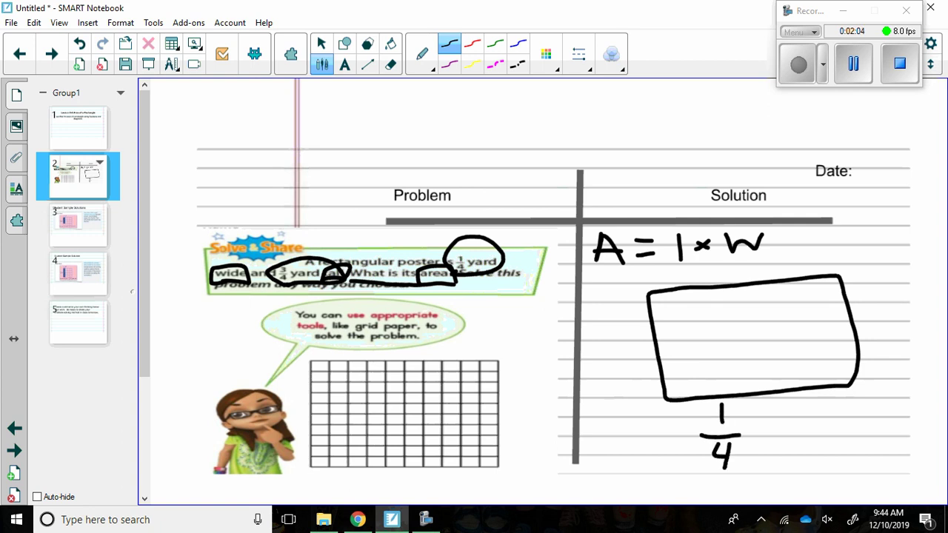
{"action": "mouse_move", "coordinate": [746, 434]}
{"action": "left_mouse_down"}
{"action": "mouse_move", "coordinate": [754, 463]}
{"action": "mouse_move", "coordinate": [785, 452]}
{"action": "left_mouse_up"}
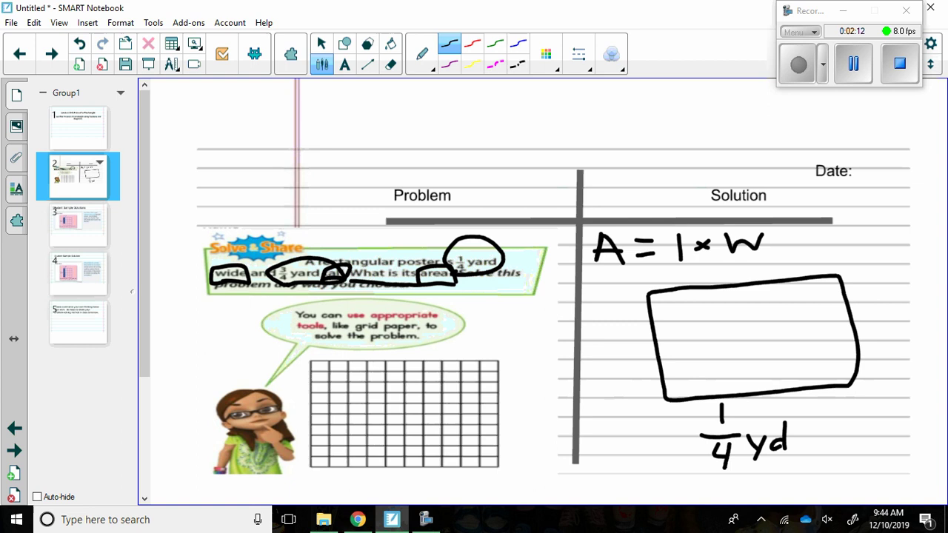
Label the rectangle's height "3/4 yd" and scribble over its interior to mark the area
{"action": "mouse_move", "coordinate": [585, 304]}
{"action": "left_mouse_down"}
{"action": "mouse_move", "coordinate": [588, 333]}
{"action": "mouse_move", "coordinate": [604, 345]}
{"action": "left_mouse_up"}
{"action": "mouse_move", "coordinate": [592, 352]}
{"action": "left_mouse_down"}
{"action": "mouse_move", "coordinate": [598, 379]}
{"action": "mouse_move", "coordinate": [619, 375]}
{"action": "left_mouse_up"}
{"action": "left_click", "coordinate": [616, 368]}
{"action": "mouse_move", "coordinate": [626, 361]}
{"action": "left_mouse_down"}
{"action": "mouse_move", "coordinate": [612, 391]}
{"action": "mouse_move", "coordinate": [637, 376]}
{"action": "left_mouse_up"}
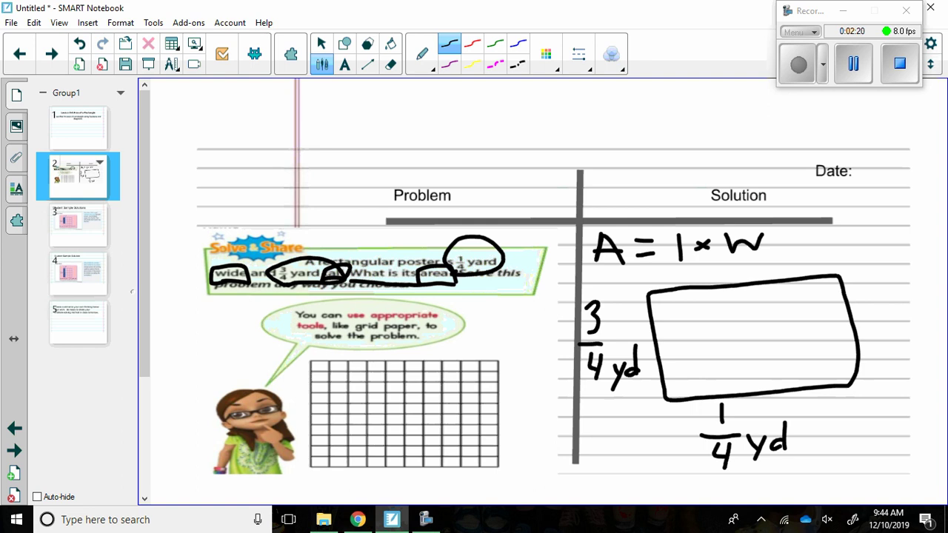
{"action": "mouse_move", "coordinate": [664, 295]}
{"action": "left_mouse_down"}
{"action": "mouse_move", "coordinate": [663, 377]}
{"action": "mouse_move", "coordinate": [685, 326]}
{"action": "mouse_move", "coordinate": [702, 374]}
{"action": "mouse_move", "coordinate": [785, 374]}
{"action": "mouse_move", "coordinate": [834, 296]}
{"action": "mouse_move", "coordinate": [837, 304]}
{"action": "mouse_move", "coordinate": [774, 370]}
{"action": "mouse_move", "coordinate": [677, 367]}
{"action": "mouse_move", "coordinate": [697, 385]}
{"action": "mouse_move", "coordinate": [714, 315]}
{"action": "mouse_move", "coordinate": [822, 293]}
{"action": "mouse_move", "coordinate": [741, 340]}
{"action": "mouse_move", "coordinate": [776, 377]}
{"action": "mouse_move", "coordinate": [689, 389]}
{"action": "mouse_move", "coordinate": [823, 293]}
{"action": "mouse_move", "coordinate": [796, 337]}
{"action": "mouse_move", "coordinate": [767, 330]}
{"action": "left_mouse_up"}
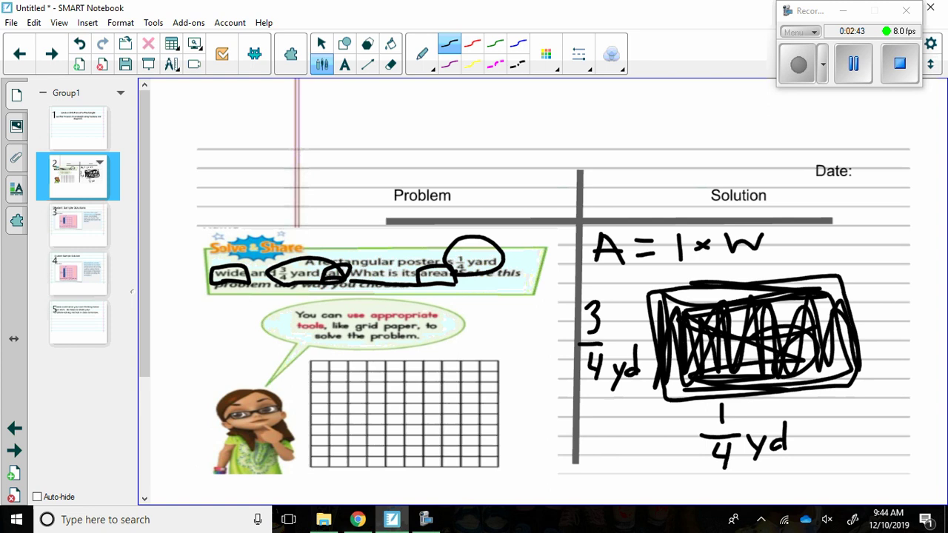
Handwrite the multiplication "3/4 × 1/4 =" above the Solution heading
{"action": "mouse_move", "coordinate": [595, 126]}
{"action": "left_mouse_down"}
{"action": "mouse_move", "coordinate": [613, 140]}
{"action": "mouse_move", "coordinate": [589, 157]}
{"action": "mouse_move", "coordinate": [627, 166]}
{"action": "mouse_move", "coordinate": [624, 185]}
{"action": "left_mouse_up"}
{"action": "left_click", "coordinate": [609, 172]}
{"action": "left_click_drag", "start_coordinate": [629, 172], "coordinate": [626, 202]}
{"action": "left_click_drag", "start_coordinate": [649, 155], "coordinate": [676, 176]}
{"action": "left_click_drag", "start_coordinate": [678, 156], "coordinate": [654, 178]}
{"action": "mouse_move", "coordinate": [708, 126]}
{"action": "left_mouse_down"}
{"action": "mouse_move", "coordinate": [708, 148]}
{"action": "mouse_move", "coordinate": [738, 170]}
{"action": "mouse_move", "coordinate": [729, 199]}
{"action": "left_mouse_up"}
{"action": "left_click_drag", "start_coordinate": [751, 156], "coordinate": [781, 150]}
{"action": "left_click_drag", "start_coordinate": [748, 171], "coordinate": [785, 163]}
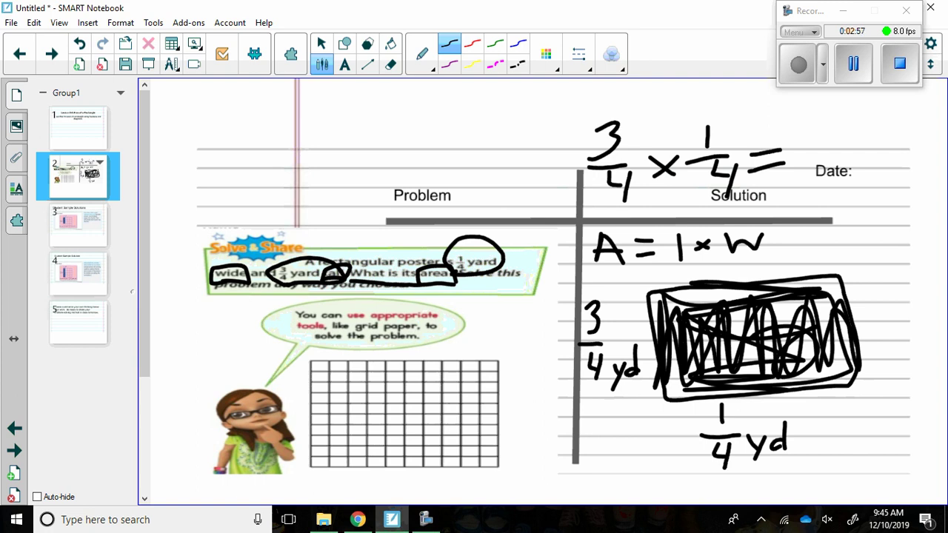
Circle the two numerators, write their product 3 after the equals sign, and circle the two denominators
{"action": "mouse_move", "coordinate": [622, 160]}
{"action": "left_mouse_down"}
{"action": "mouse_move", "coordinate": [682, 90]}
{"action": "mouse_move", "coordinate": [640, 167]}
{"action": "left_mouse_up"}
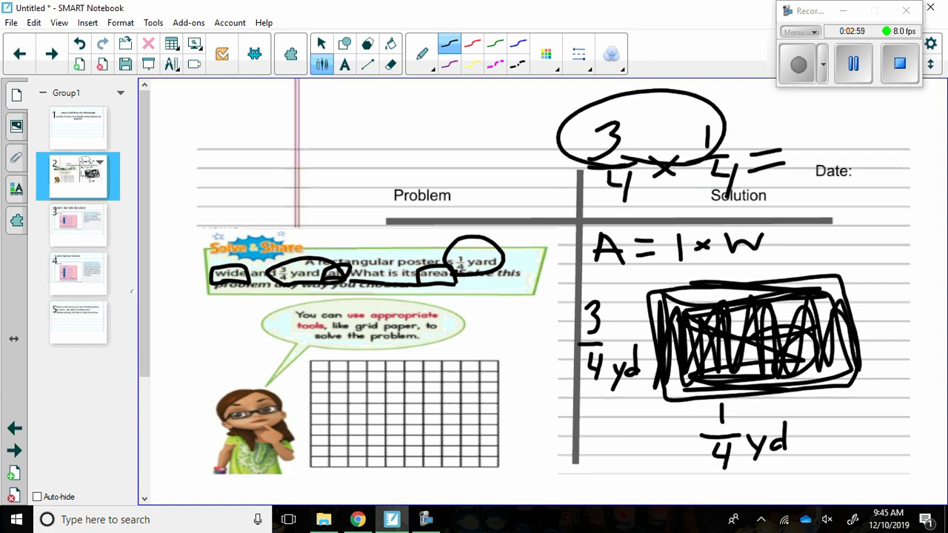
{"action": "mouse_move", "coordinate": [814, 110]}
{"action": "left_mouse_down"}
{"action": "mouse_move", "coordinate": [832, 113]}
{"action": "mouse_move", "coordinate": [807, 132]}
{"action": "left_mouse_up"}
{"action": "mouse_move", "coordinate": [647, 209]}
{"action": "left_mouse_down"}
{"action": "mouse_move", "coordinate": [763, 170]}
{"action": "mouse_move", "coordinate": [569, 175]}
{"action": "mouse_move", "coordinate": [708, 215]}
{"action": "left_mouse_up"}
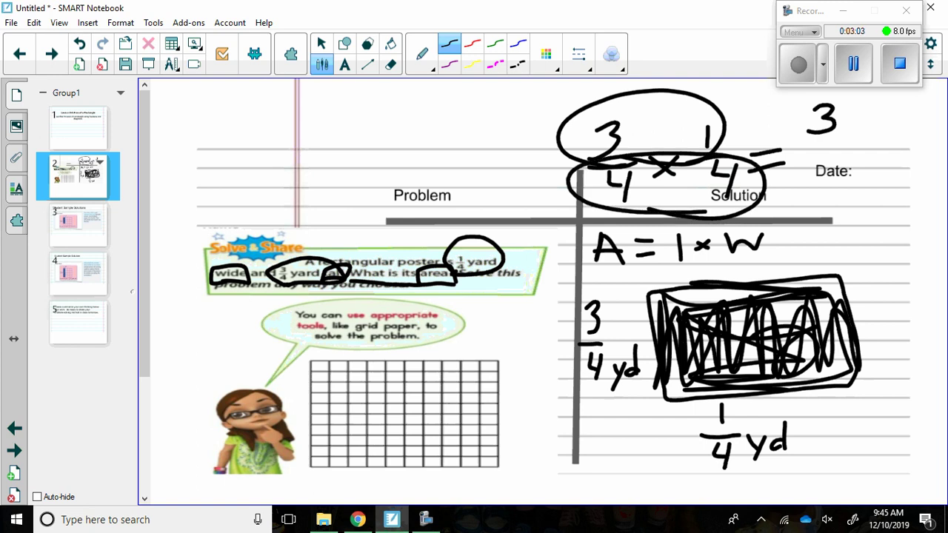
Complete the answer as "3/16 yd" by adding the fraction bar, denominator and unit, and circle the whole answer
{"action": "left_click_drag", "start_coordinate": [803, 148], "coordinate": [862, 150]}
{"action": "mouse_move", "coordinate": [807, 165]}
{"action": "left_mouse_down"}
{"action": "mouse_move", "coordinate": [806, 202]}
{"action": "mouse_move", "coordinate": [862, 183]}
{"action": "mouse_move", "coordinate": [836, 191]}
{"action": "mouse_move", "coordinate": [882, 203]}
{"action": "mouse_move", "coordinate": [877, 220]}
{"action": "left_mouse_up"}
{"action": "left_click_drag", "start_coordinate": [913, 192], "coordinate": [911, 207]}
{"action": "left_click_drag", "start_coordinate": [916, 172], "coordinate": [911, 208]}
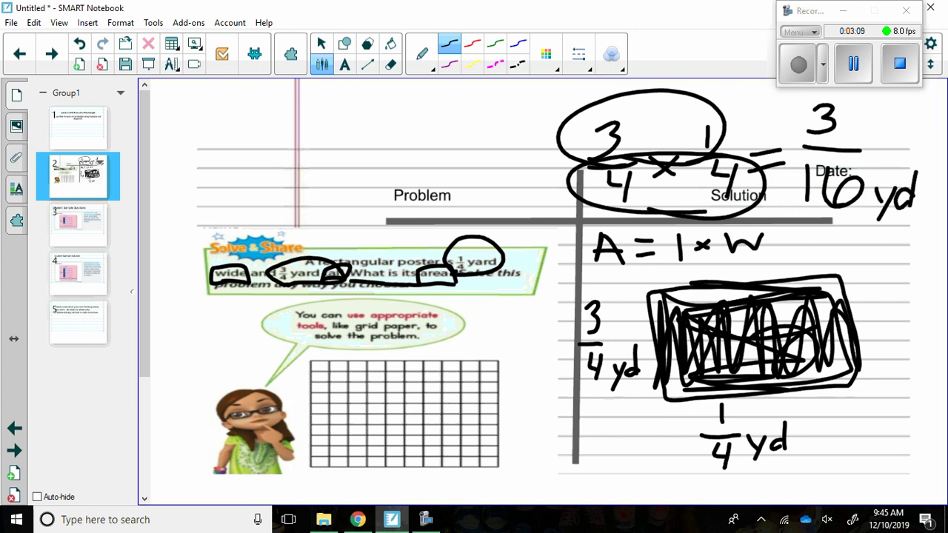
{"action": "mouse_move", "coordinate": [893, 249]}
{"action": "left_mouse_down"}
{"action": "mouse_move", "coordinate": [942, 175]}
{"action": "mouse_move", "coordinate": [781, 118]}
{"action": "mouse_move", "coordinate": [904, 247]}
{"action": "left_mouse_up"}
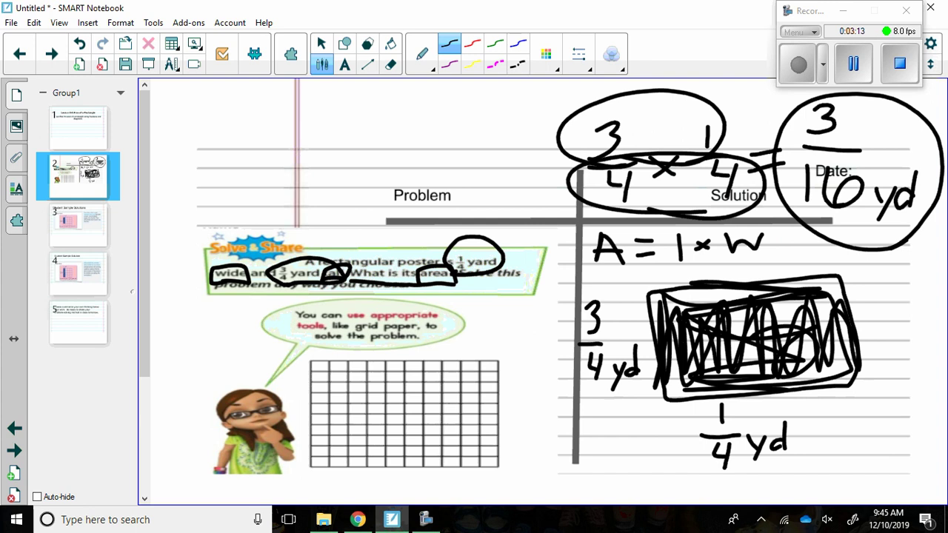
On page 3, outline the sample grid's first row, first column, three shaded squares and whole square with the pen
{"action": "key", "text": "Page_Down"}
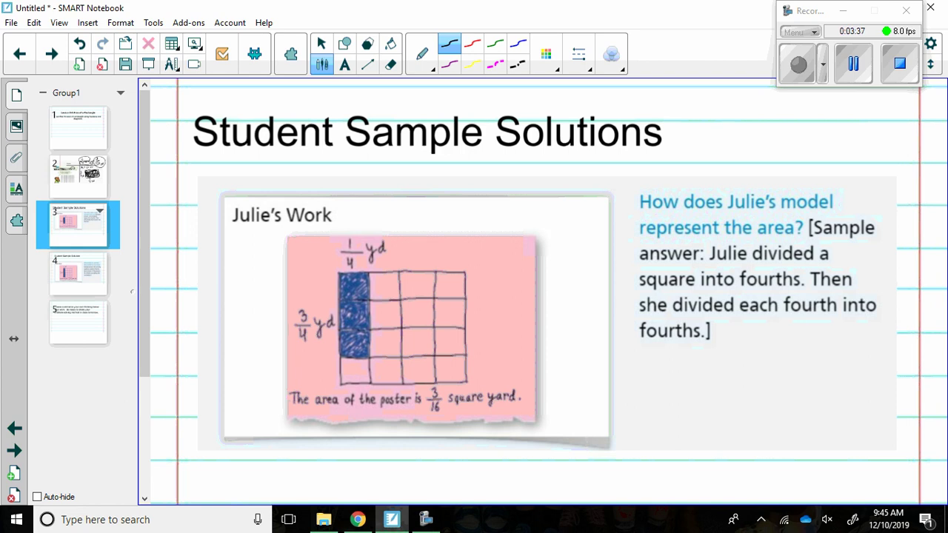
{"action": "mouse_move", "coordinate": [330, 302]}
{"action": "left_mouse_down"}
{"action": "mouse_move", "coordinate": [477, 283]}
{"action": "mouse_move", "coordinate": [413, 261]}
{"action": "mouse_move", "coordinate": [325, 273]}
{"action": "mouse_move", "coordinate": [337, 302]}
{"action": "mouse_move", "coordinate": [340, 286]}
{"action": "mouse_move", "coordinate": [374, 283]}
{"action": "mouse_move", "coordinate": [359, 277]}
{"action": "left_mouse_up"}
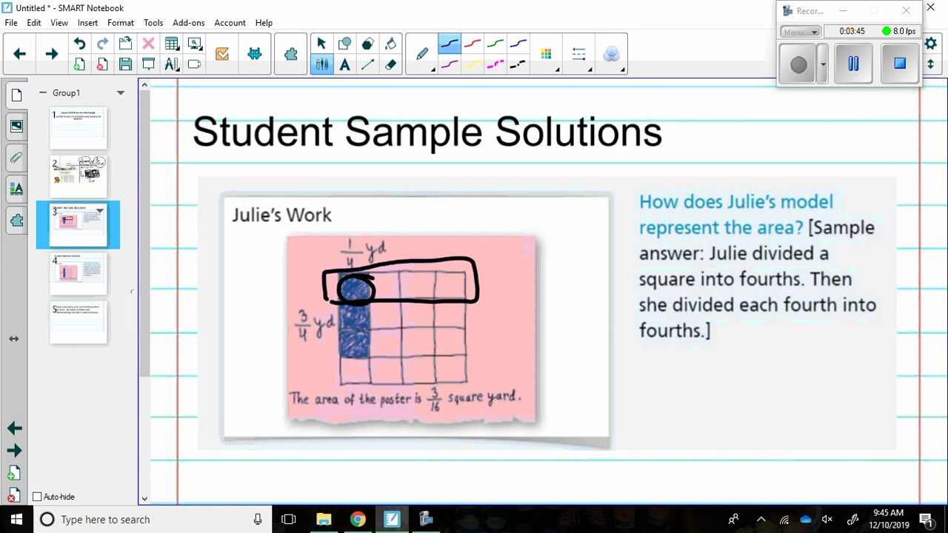
{"action": "mouse_move", "coordinate": [328, 385]}
{"action": "left_mouse_down"}
{"action": "mouse_move", "coordinate": [361, 390]}
{"action": "mouse_move", "coordinate": [374, 335]}
{"action": "mouse_move", "coordinate": [358, 258]}
{"action": "mouse_move", "coordinate": [335, 315]}
{"action": "mouse_move", "coordinate": [330, 397]}
{"action": "left_mouse_up"}
{"action": "mouse_move", "coordinate": [339, 353]}
{"action": "left_mouse_down"}
{"action": "mouse_move", "coordinate": [369, 353]}
{"action": "mouse_move", "coordinate": [366, 281]}
{"action": "mouse_move", "coordinate": [337, 330]}
{"action": "mouse_move", "coordinate": [365, 323]}
{"action": "mouse_move", "coordinate": [348, 320]}
{"action": "mouse_move", "coordinate": [357, 289]}
{"action": "mouse_move", "coordinate": [346, 341]}
{"action": "left_mouse_up"}
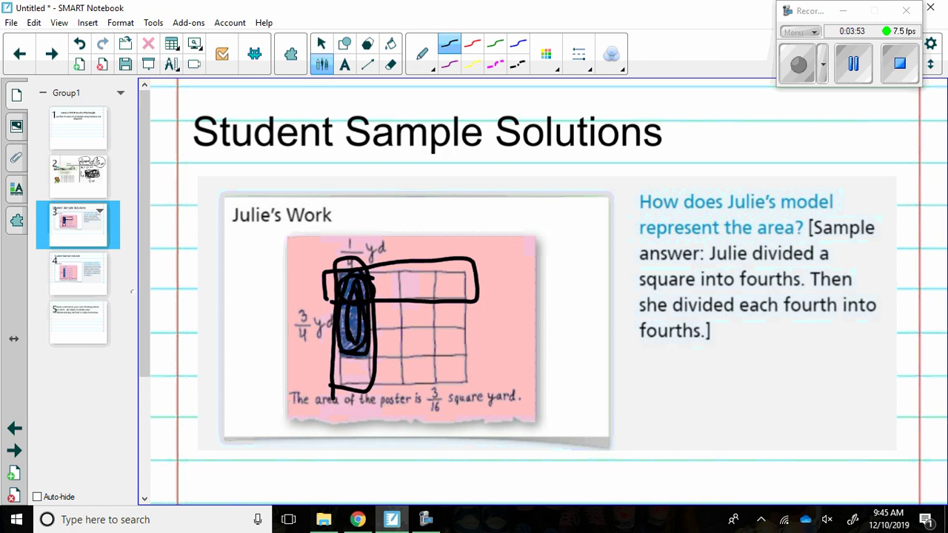
{"action": "mouse_move", "coordinate": [346, 285]}
{"action": "left_mouse_down"}
{"action": "mouse_move", "coordinate": [349, 298]}
{"action": "mouse_move", "coordinate": [374, 281]}
{"action": "mouse_move", "coordinate": [345, 349]}
{"action": "mouse_move", "coordinate": [345, 340]}
{"action": "left_mouse_up"}
{"action": "mouse_move", "coordinate": [339, 387]}
{"action": "left_mouse_down"}
{"action": "mouse_move", "coordinate": [495, 376]}
{"action": "mouse_move", "coordinate": [474, 251]}
{"action": "mouse_move", "coordinate": [333, 270]}
{"action": "mouse_move", "coordinate": [339, 385]}
{"action": "left_mouse_up"}
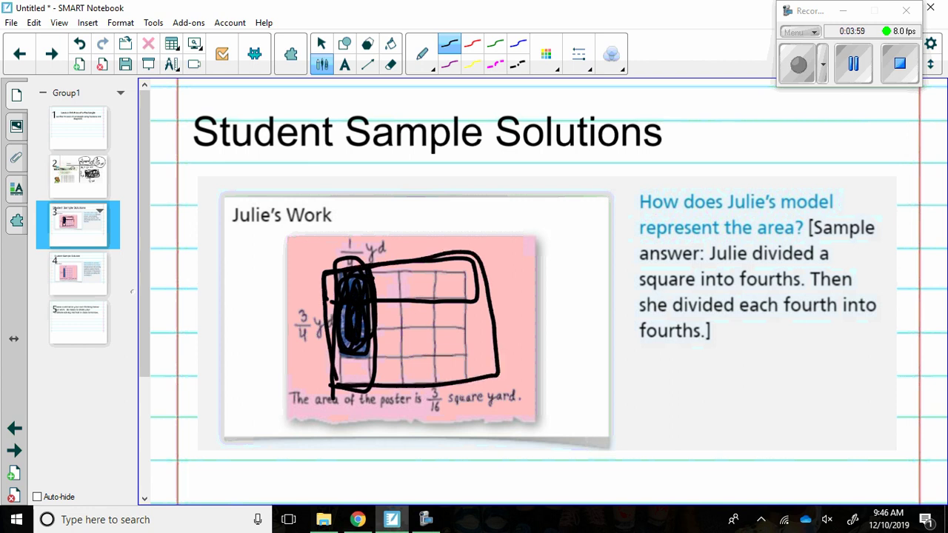
Show the second student sample solution on page 4 and the closing summary instructions on page 5
{"action": "left_click", "coordinate": [78, 272]}
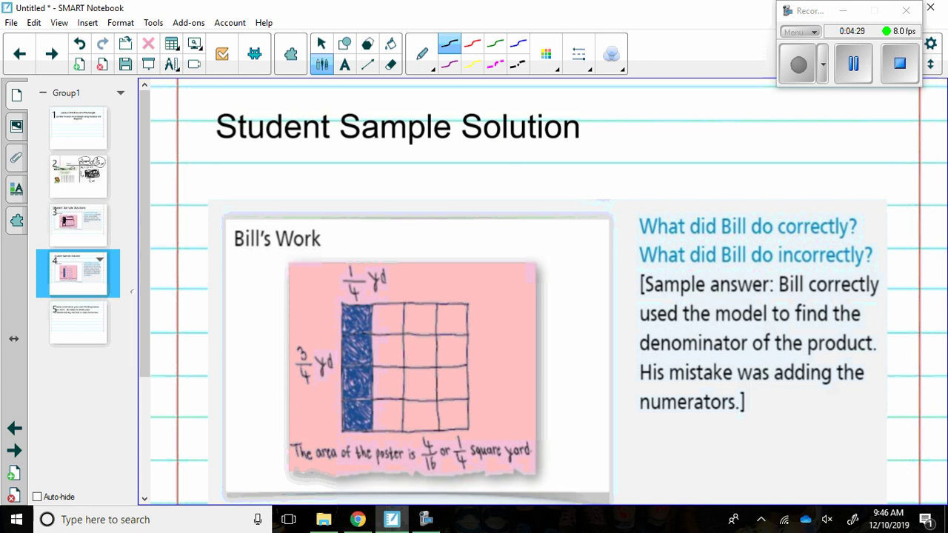
{"action": "key", "text": "Page_Down"}
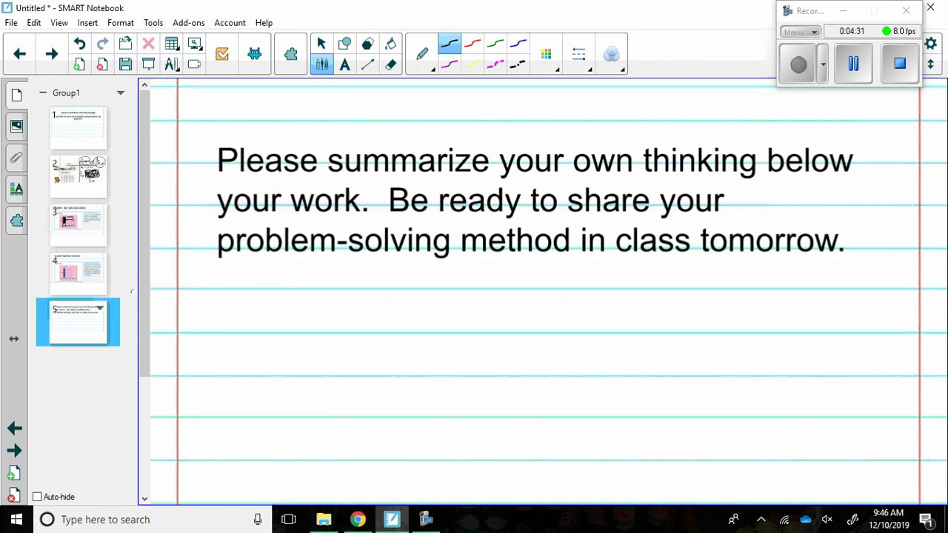